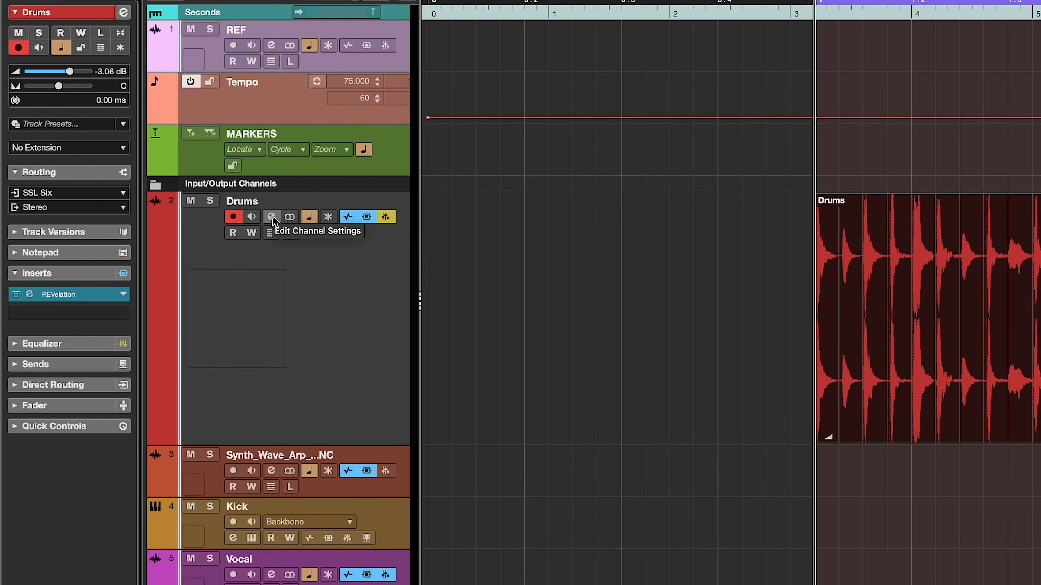
Open the Drums channel settings, activate the equalizer, and compare the playing drums with it bypassed and active
click(271, 217)
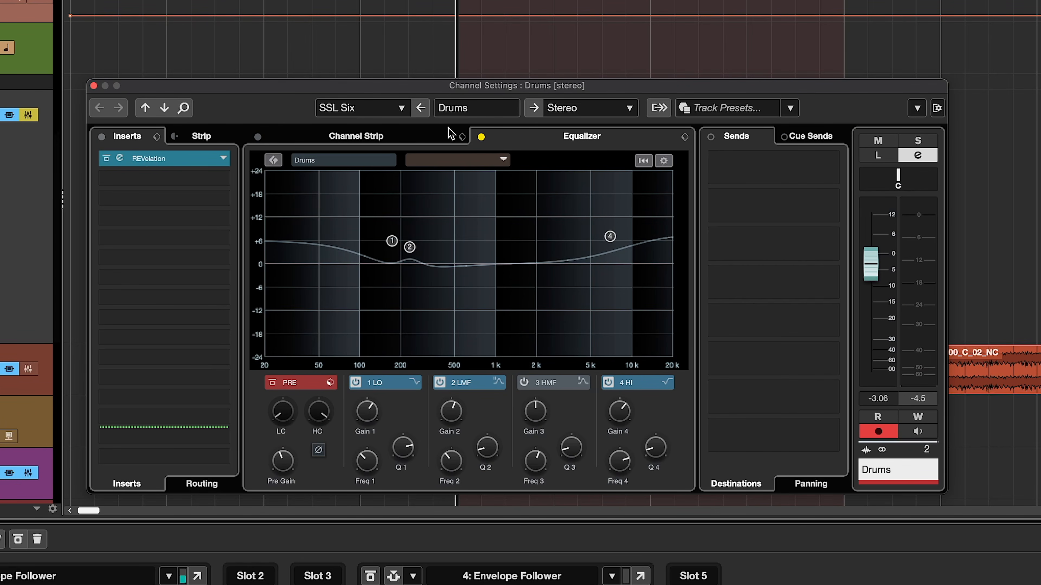
click(481, 137)
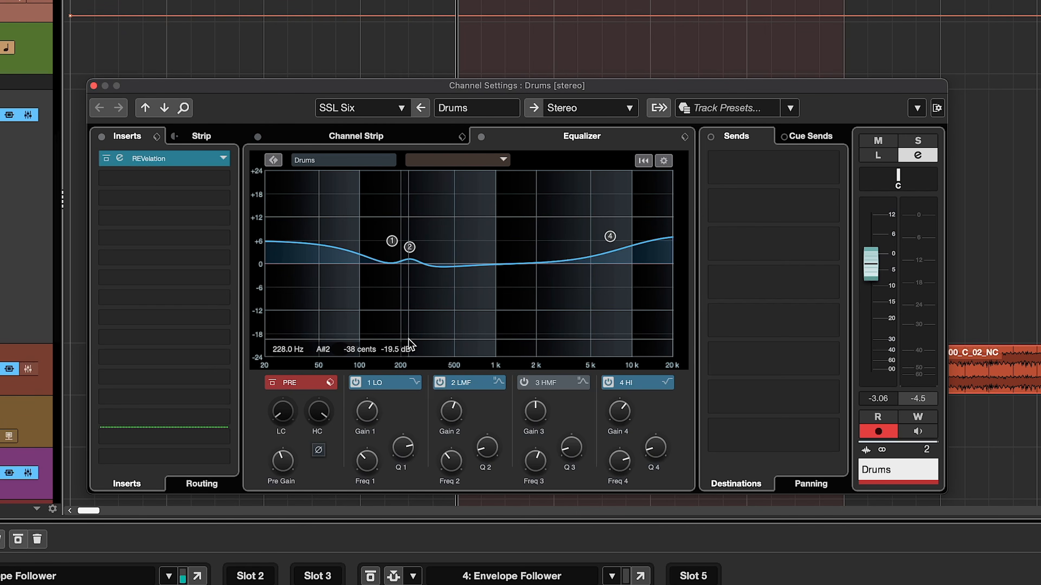
key(space)
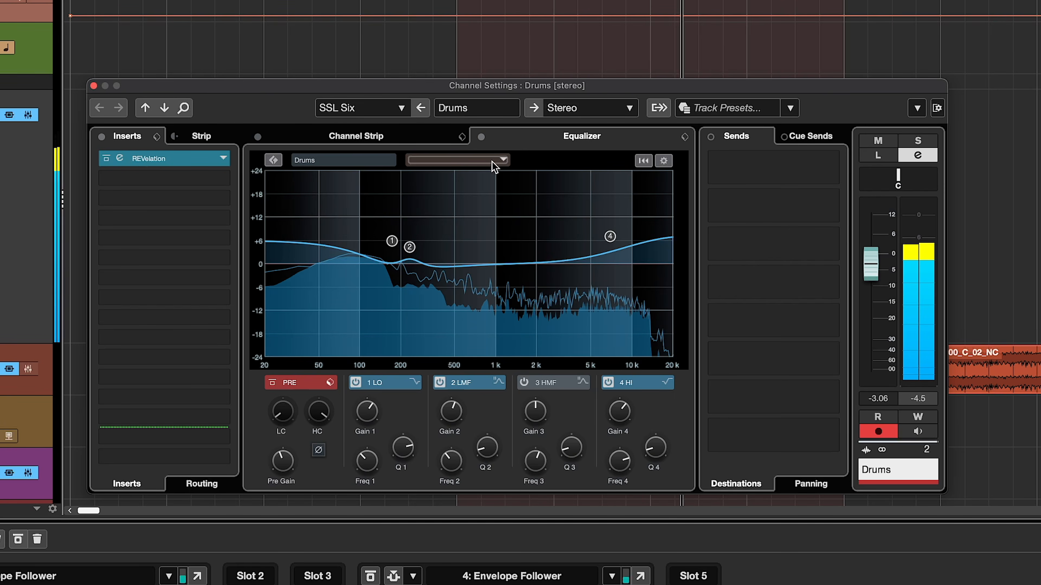
click(481, 137)
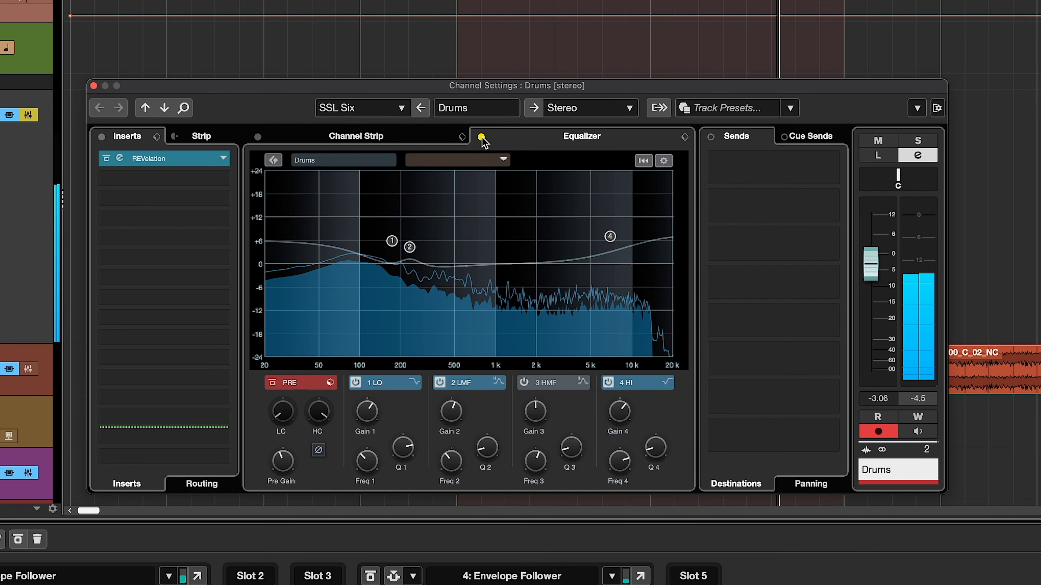
click(482, 137)
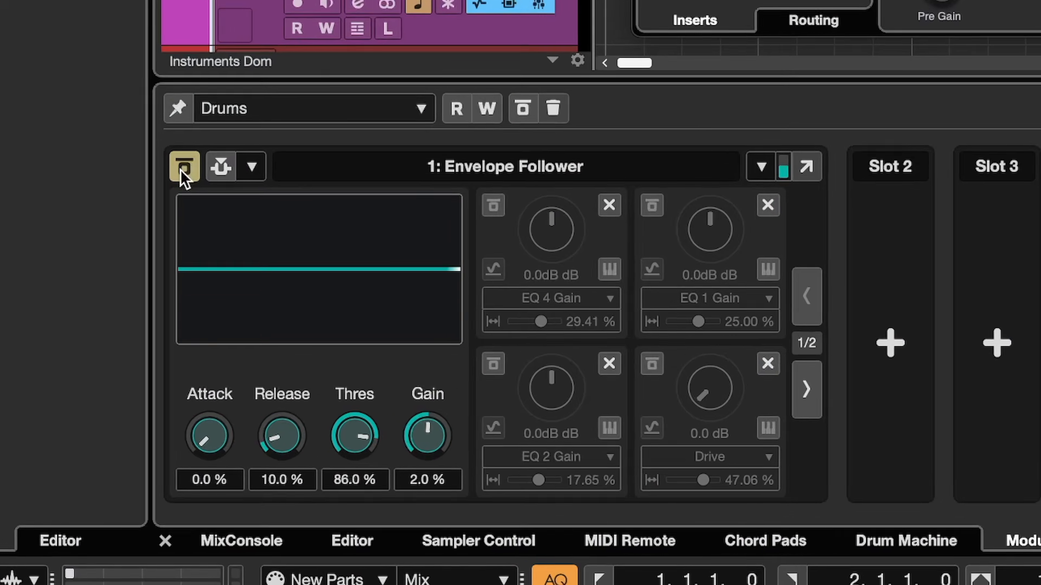
Bypass the first Envelope Follower and assign the Drums channel's EQ 3 Gain to a newly added Envelope Follower
click(94, 439)
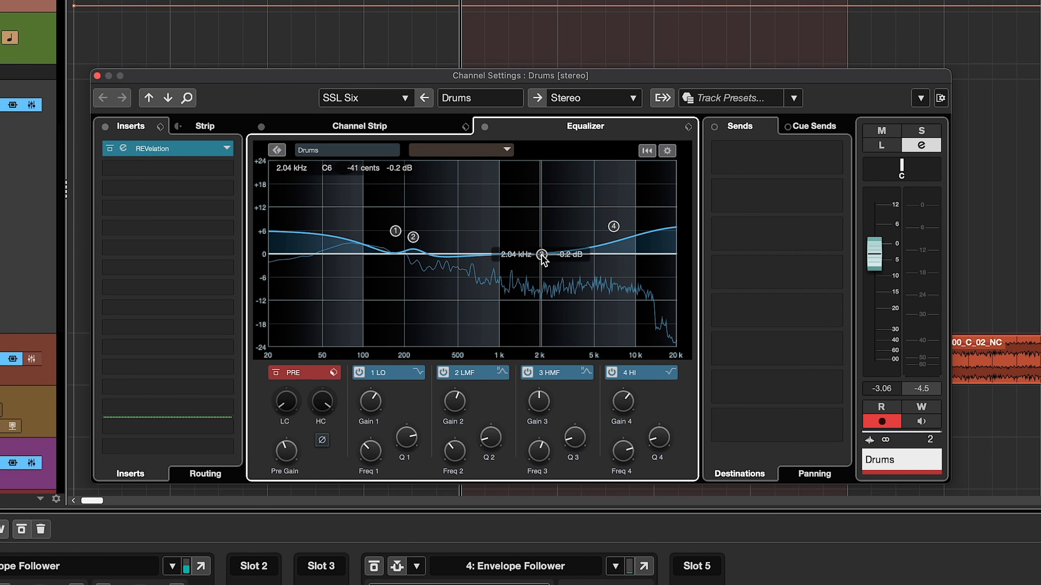
right_click(540, 403)
mouse_move(584, 486)
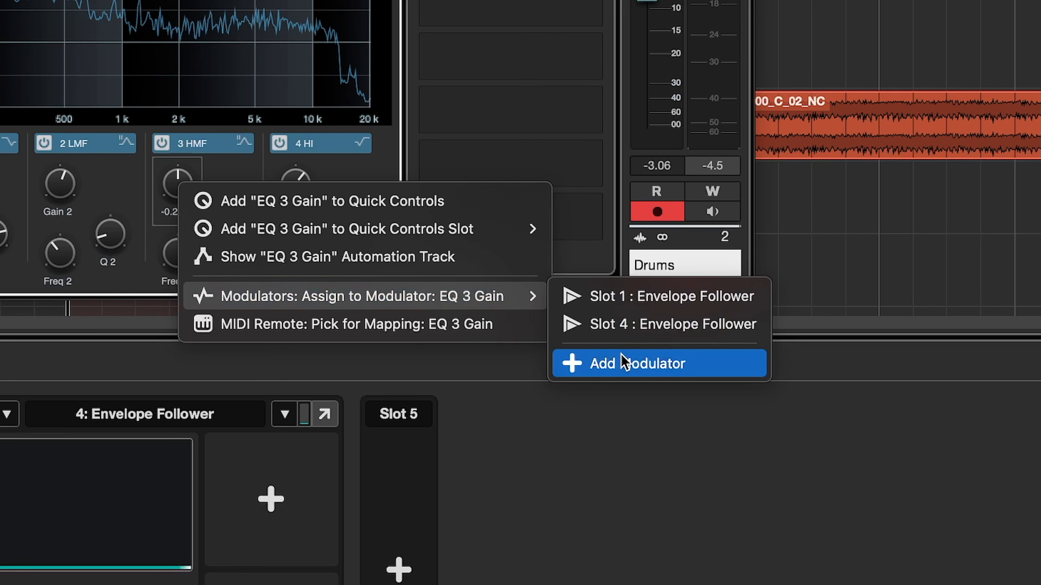
click(857, 528)
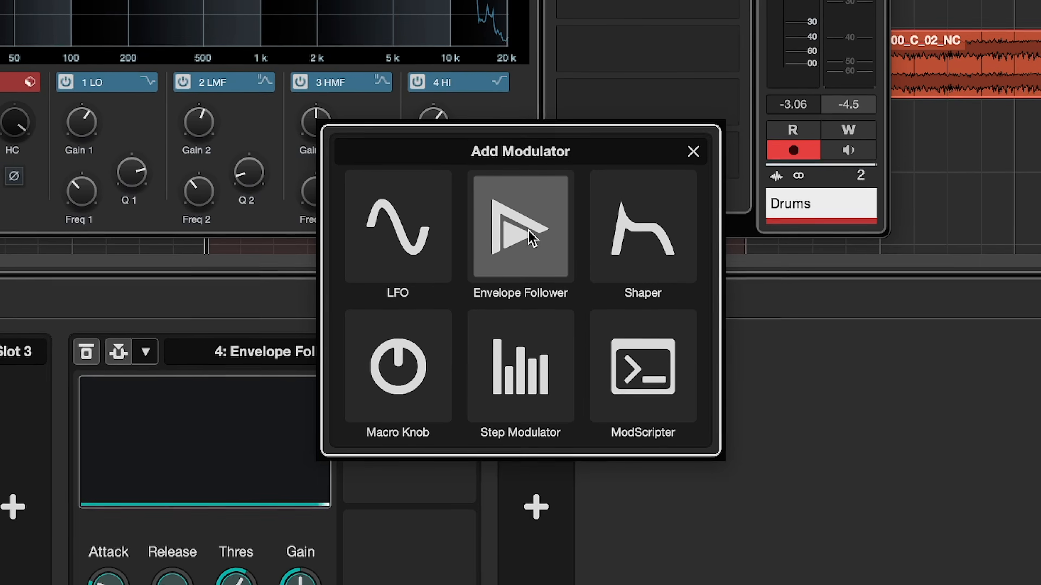
click(519, 264)
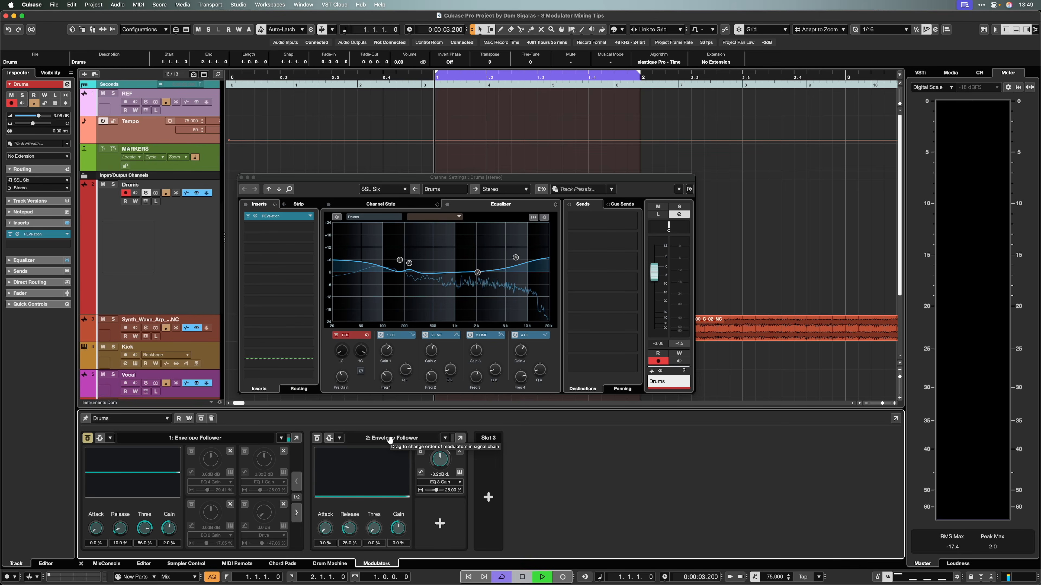
Play the drums and set the new Envelope Follower's release to 5 %
key(space)
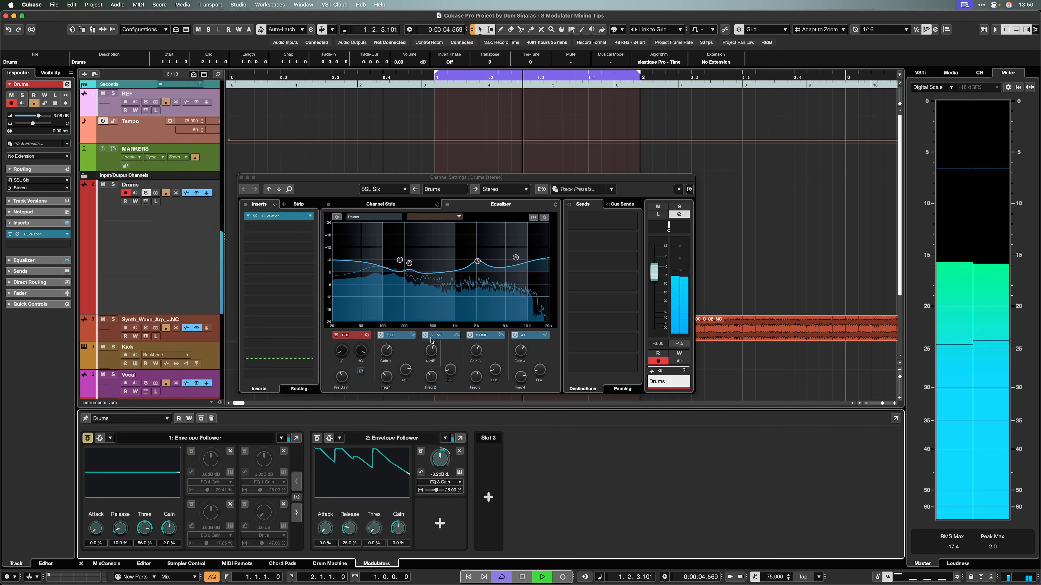
key(space)
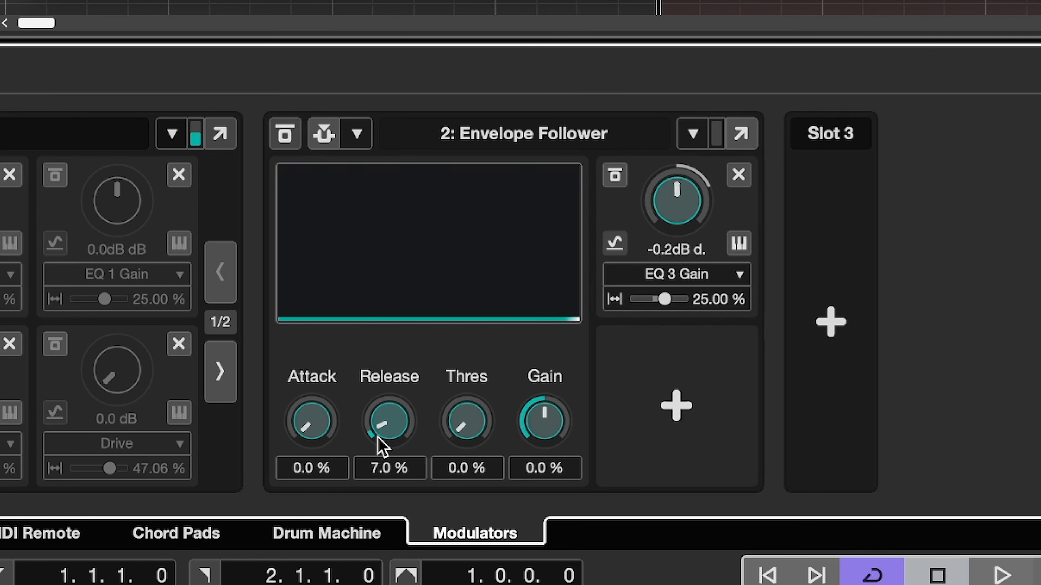
key(space)
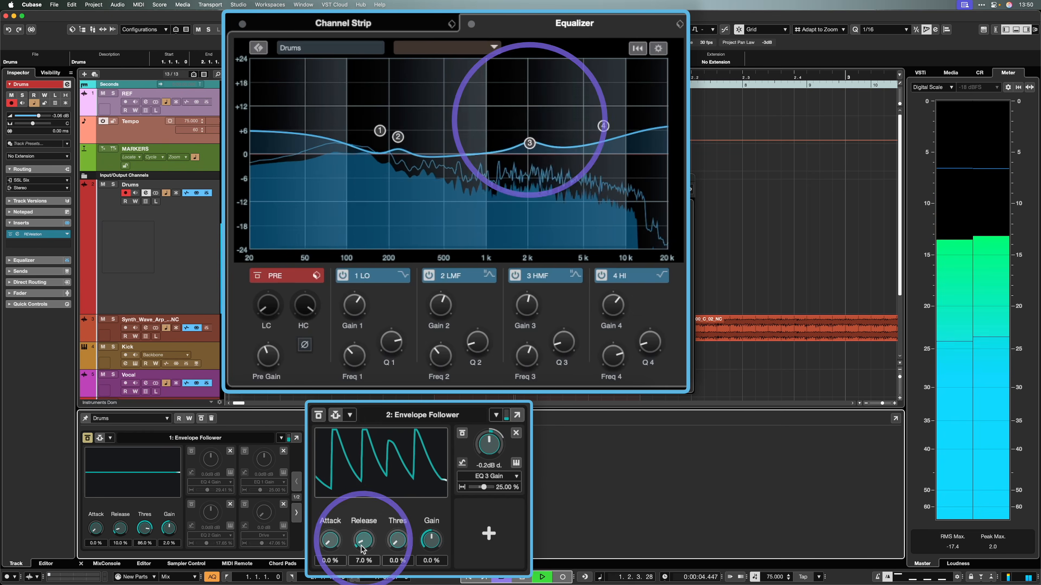
mouse_move(362, 545)
mouse_down()
mouse_move(366, 518)
mouse_move(366, 547)
mouse_up()
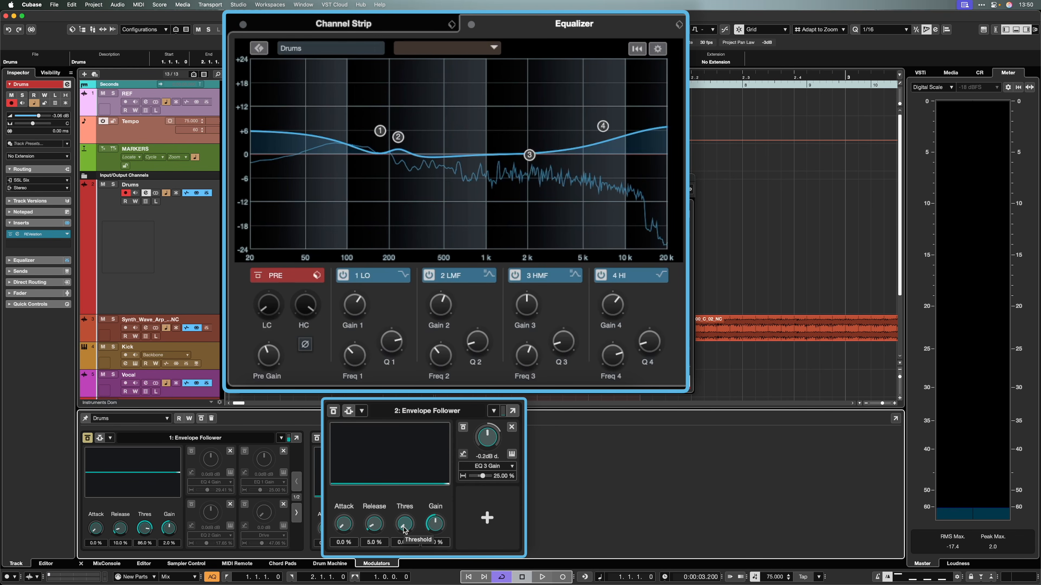
During playback, set the second Envelope Follower's threshold to 84 % and its EQ 3 Gain modulation depth to about 29 %
key(space)
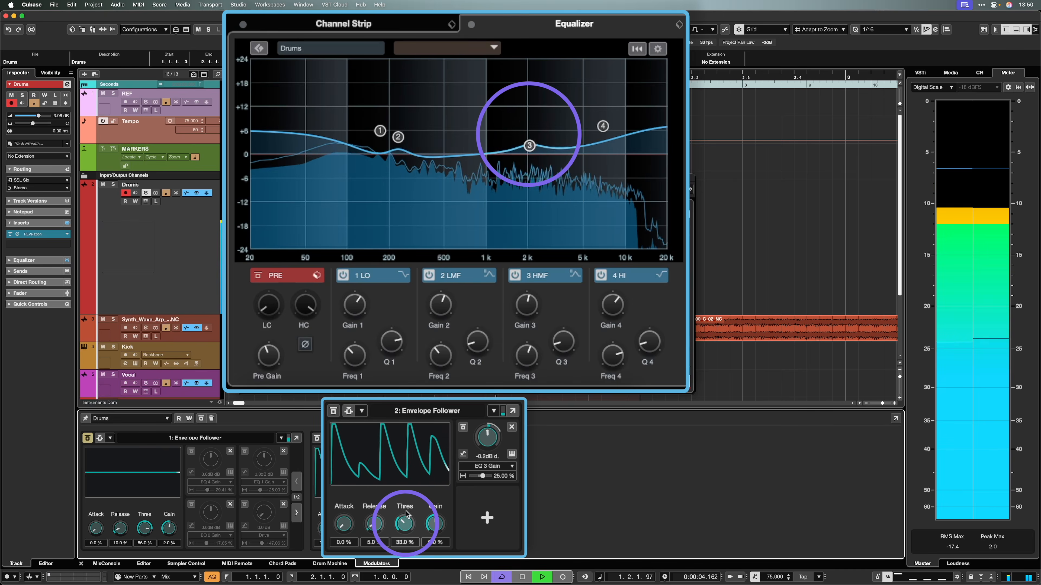
drag(405, 529, 412, 495)
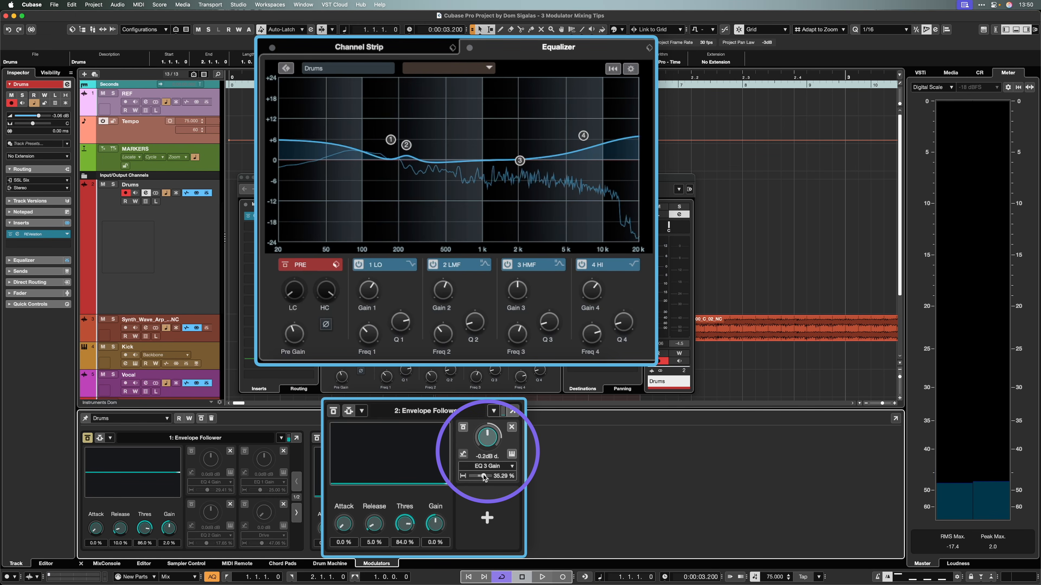
key(space)
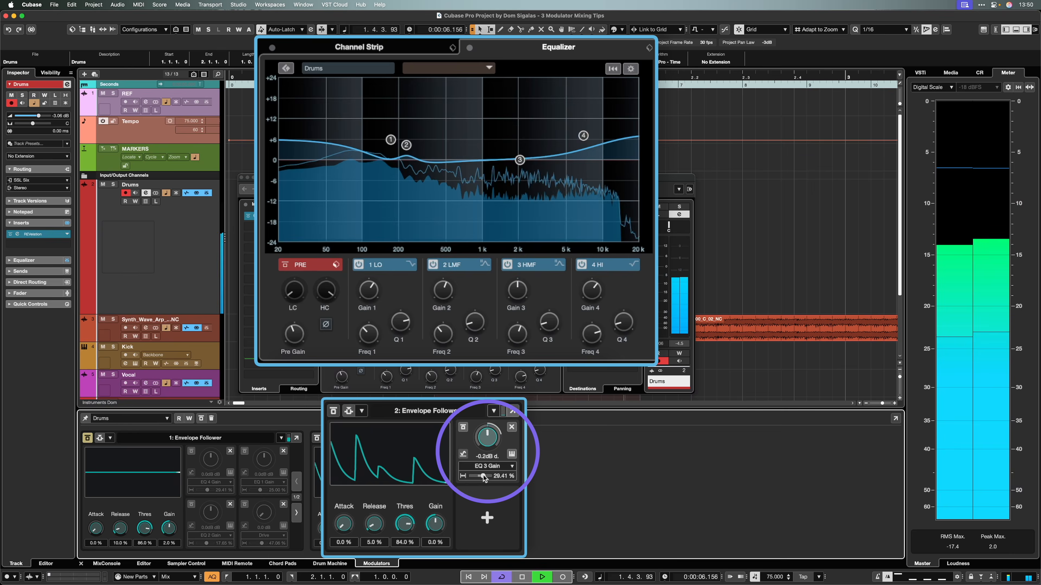
drag(483, 476, 482, 475)
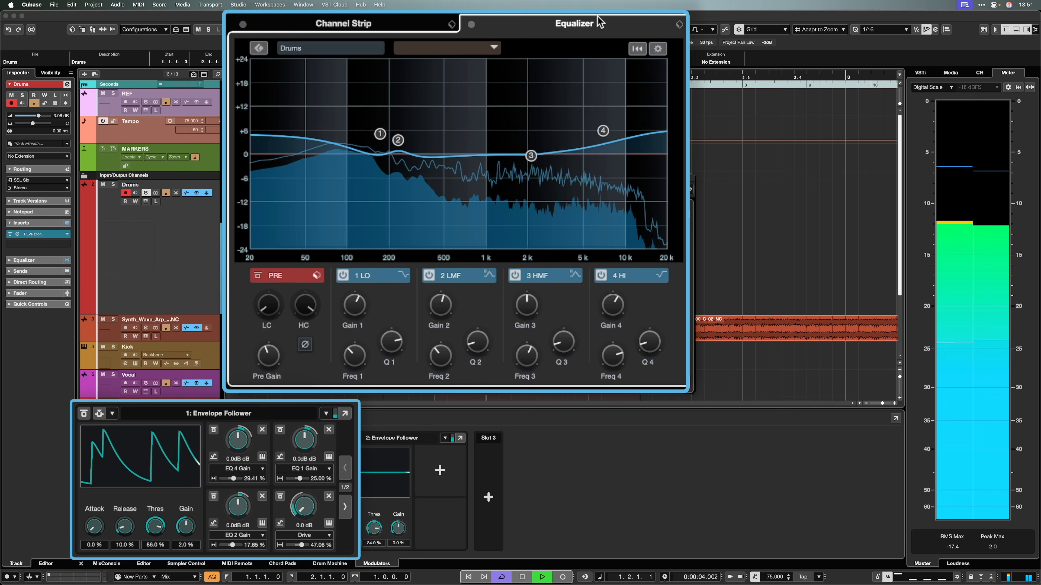
Compare the playing drums by toggling the bypass of the equalizer and of the first Envelope Follower
click(471, 25)
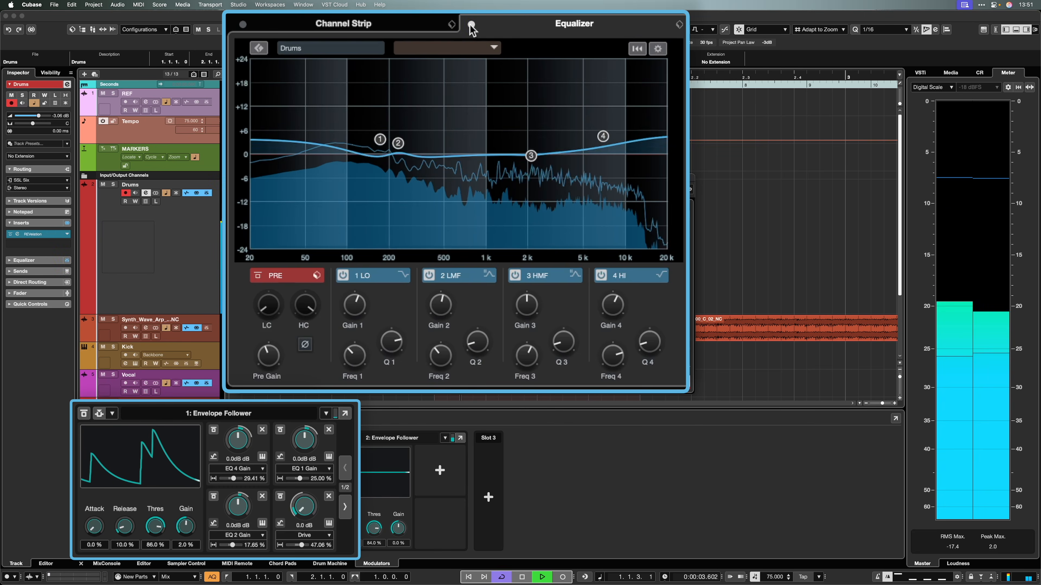
click(84, 414)
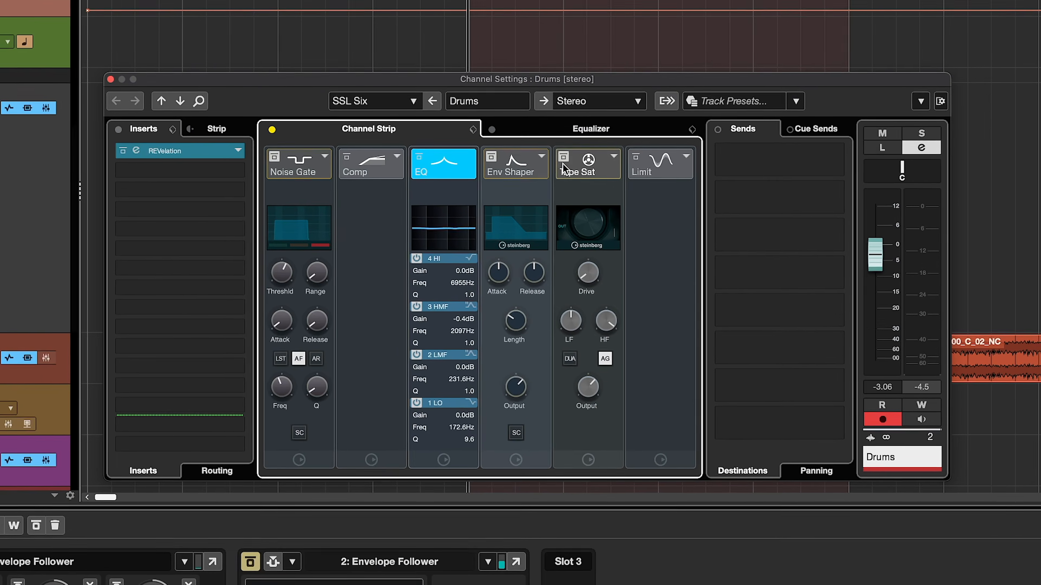
Activate Tape Saturation in the Drums channel strip and open the modulator assignment options for its Drive
click(564, 156)
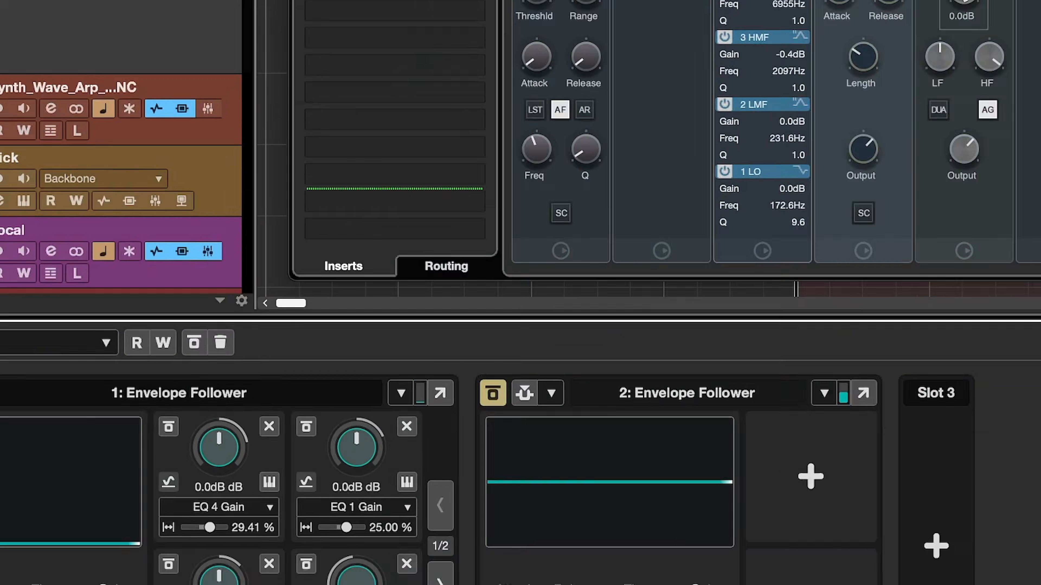
right_click(576, 260)
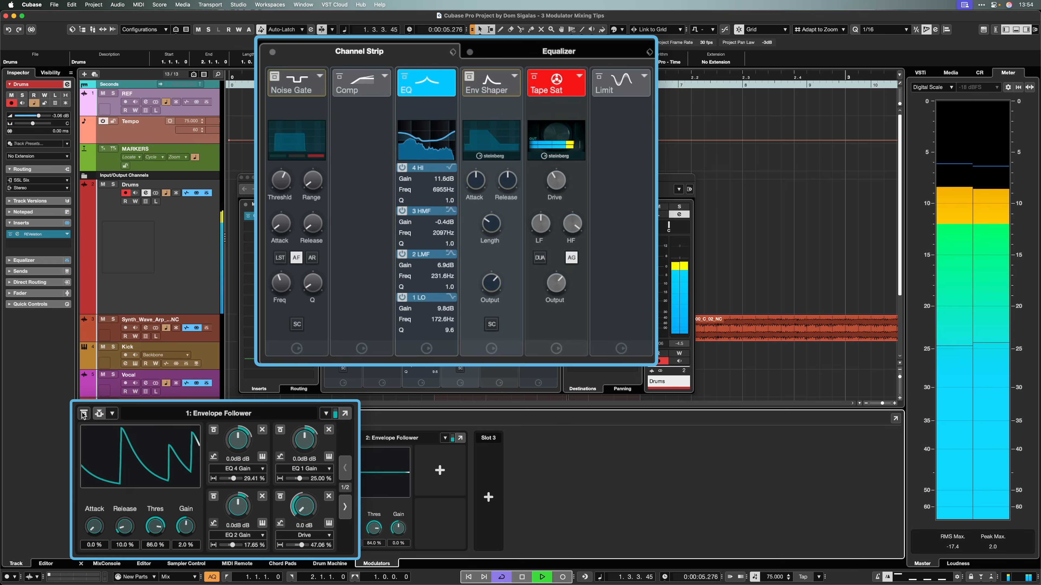
Compare the saturated drums with the first Envelope Follower bypassed and active, leaving it bypassed
click(83, 415)
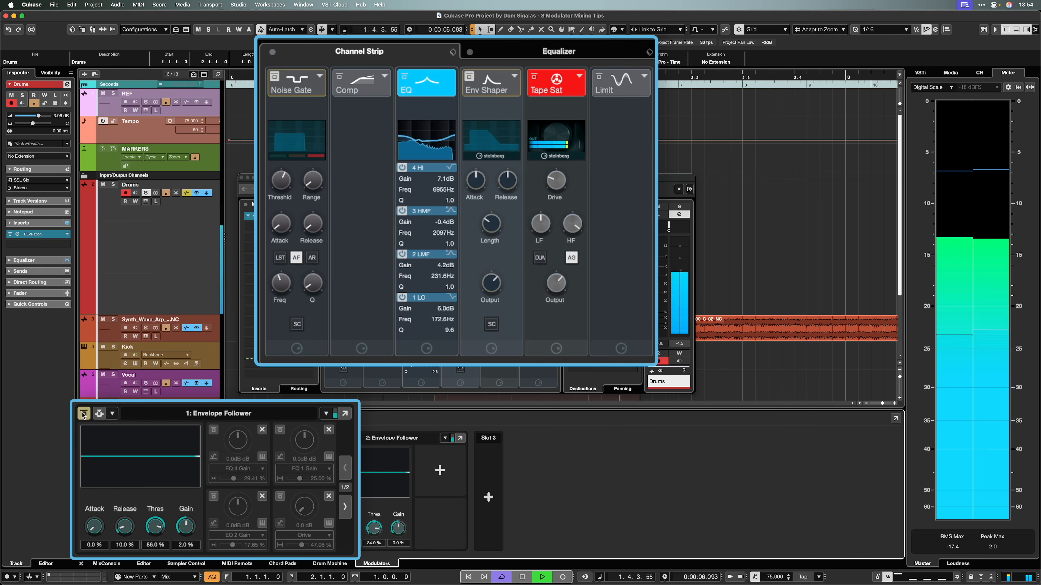
click(84, 415)
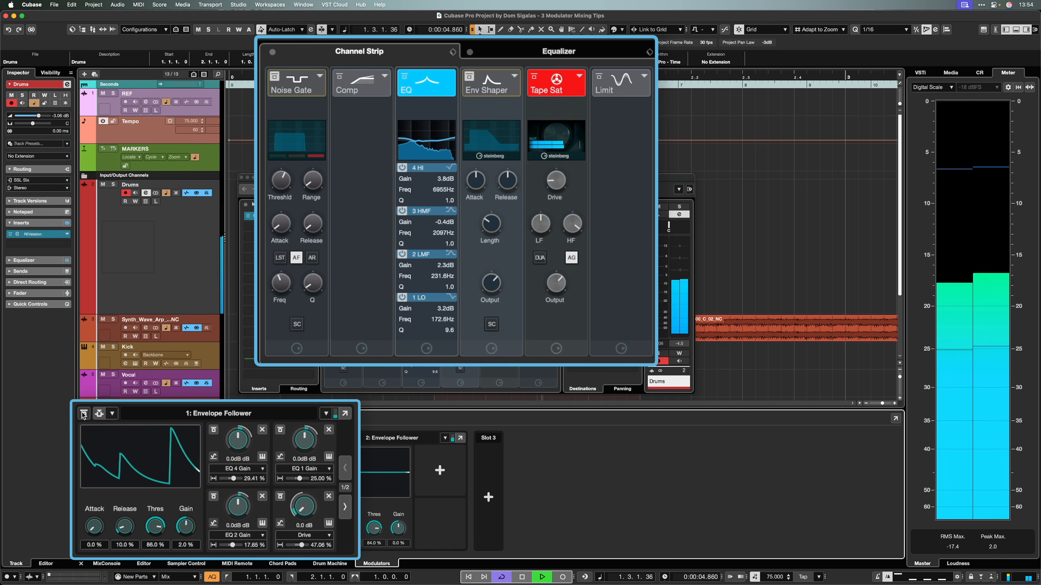
click(84, 414)
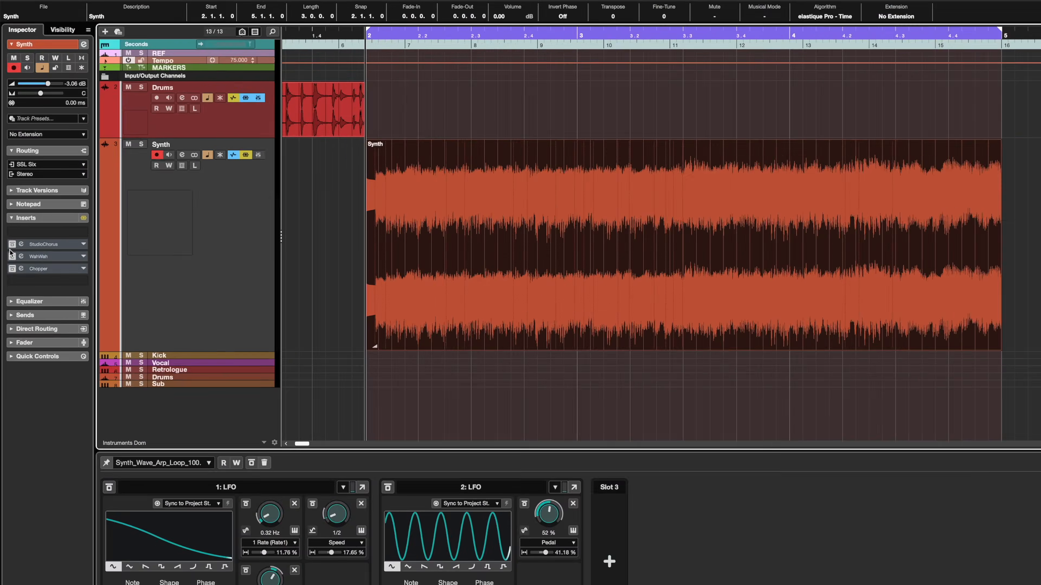
Activate and open the StudioChorus insert on the Synth track, reposition its window, and play the synth part
click(19, 251)
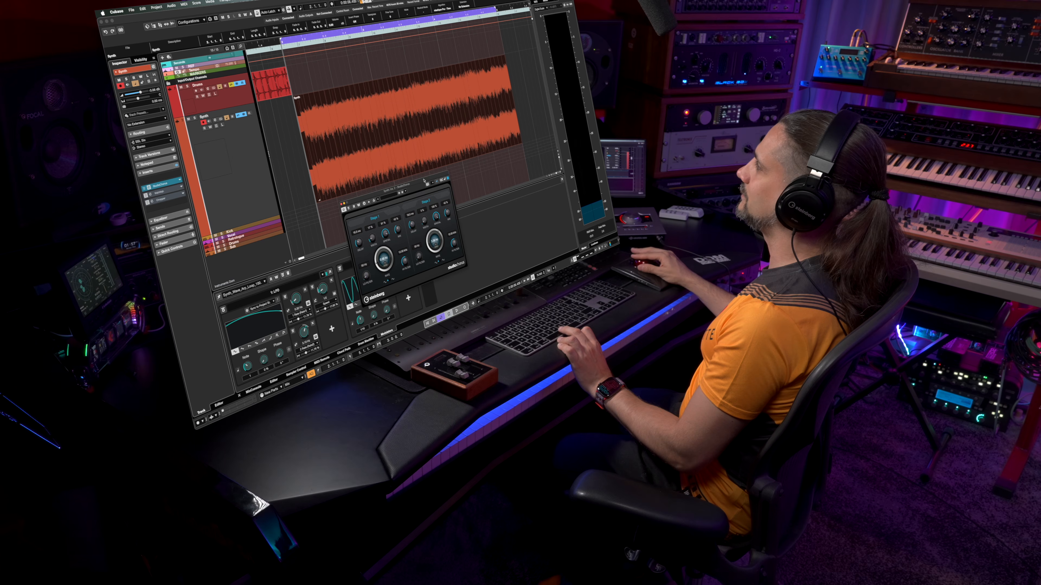
drag(439, 201, 387, 95)
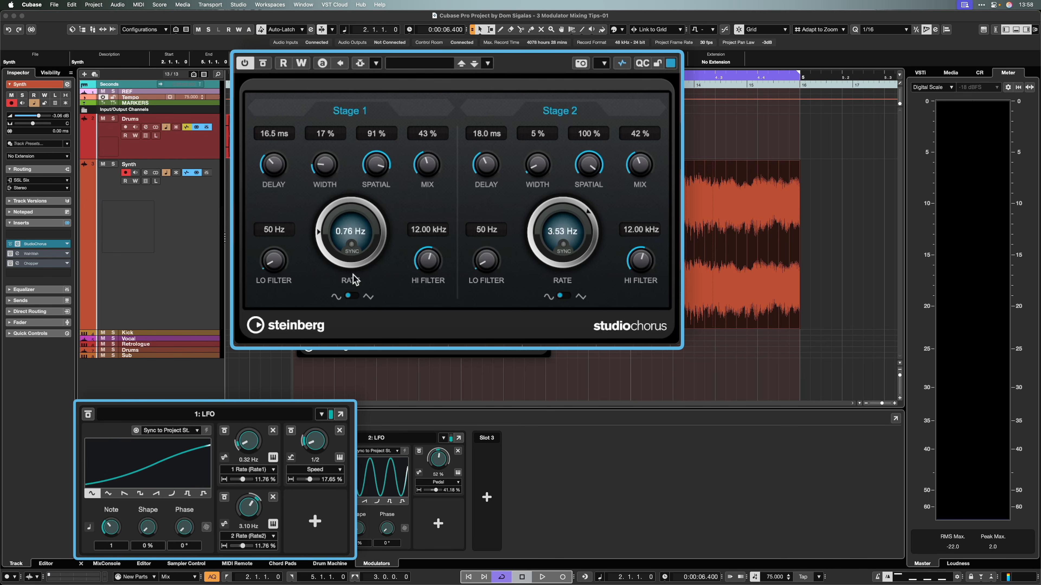
key(space)
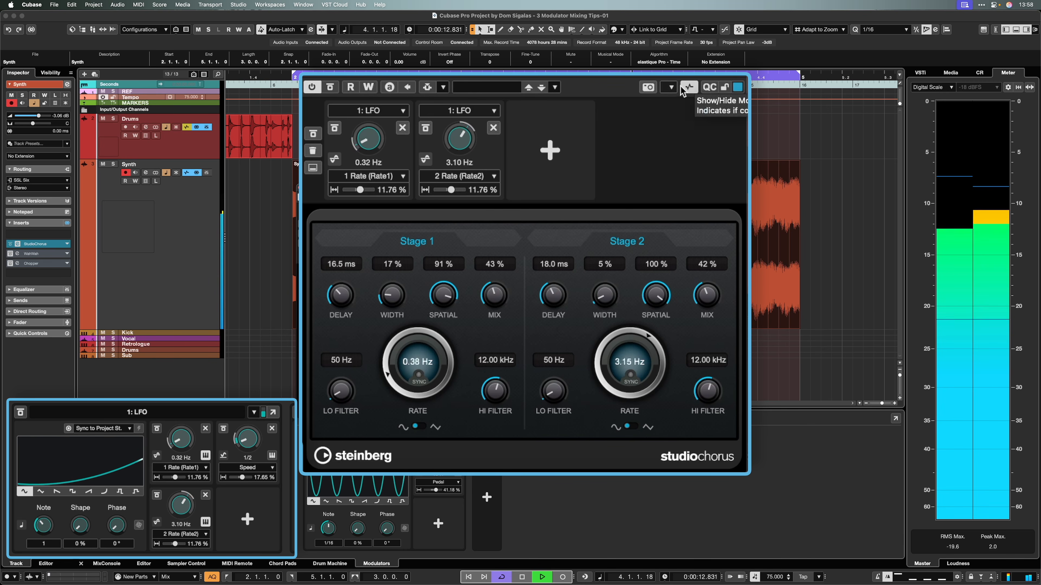
Compare the synth by toggling the bypass of StudioChorus and of the modulators assigned to it
click(336, 90)
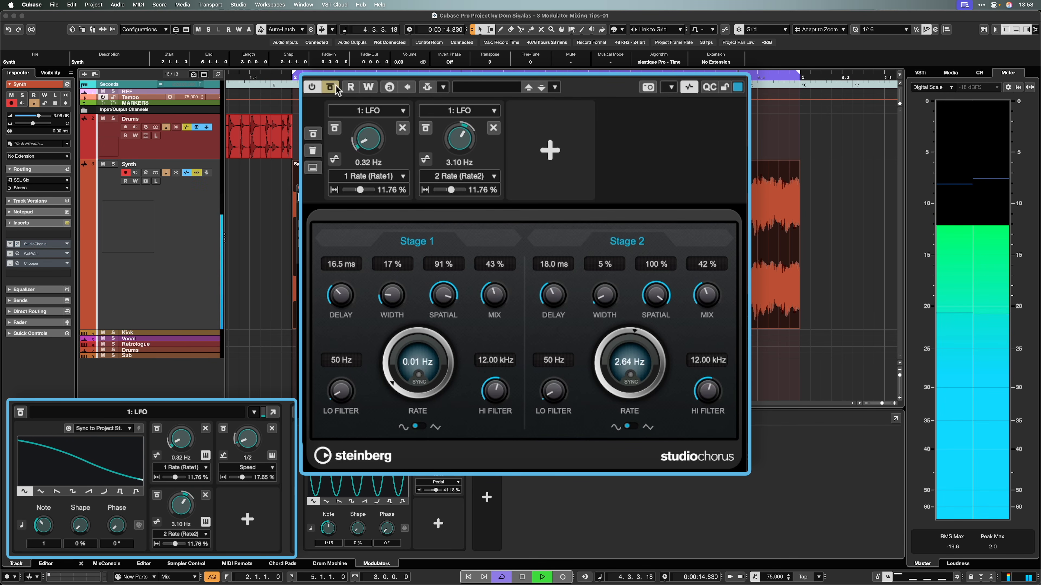
click(335, 89)
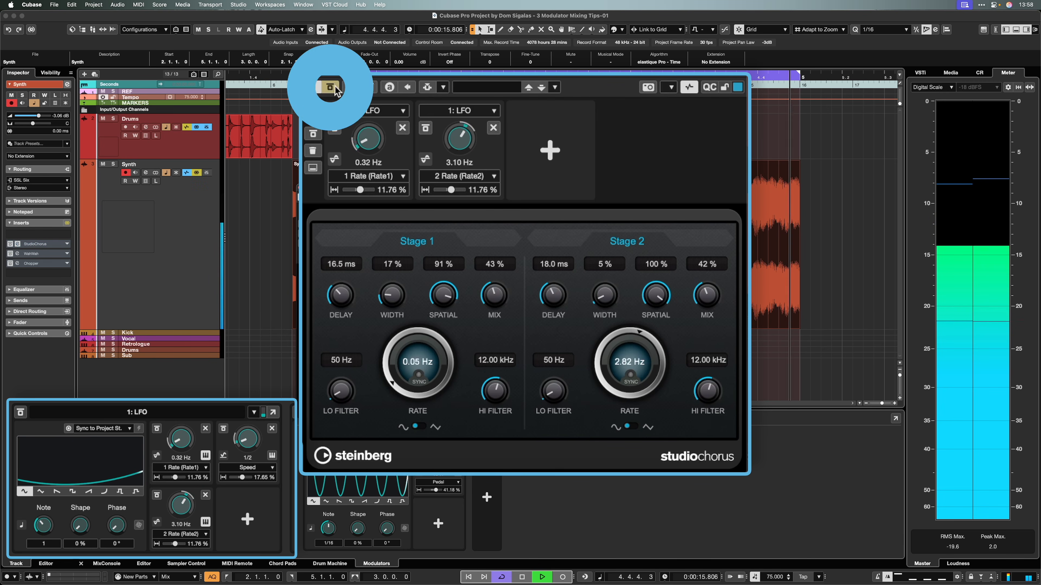
click(314, 134)
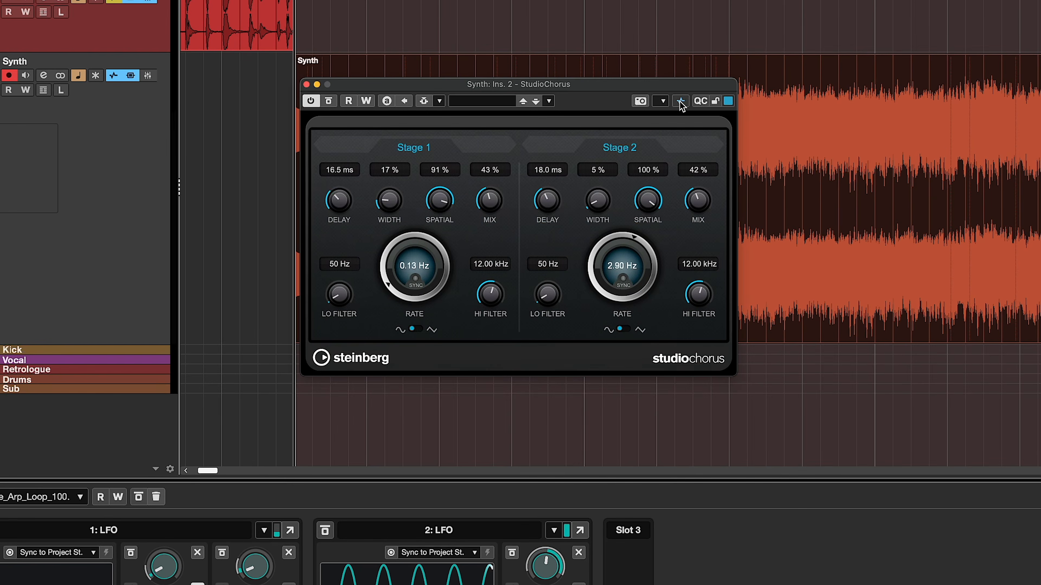
Show the modulators inside StudioChorus and add a new LFO assigned to the Stage 1 Width
click(680, 101)
click(547, 166)
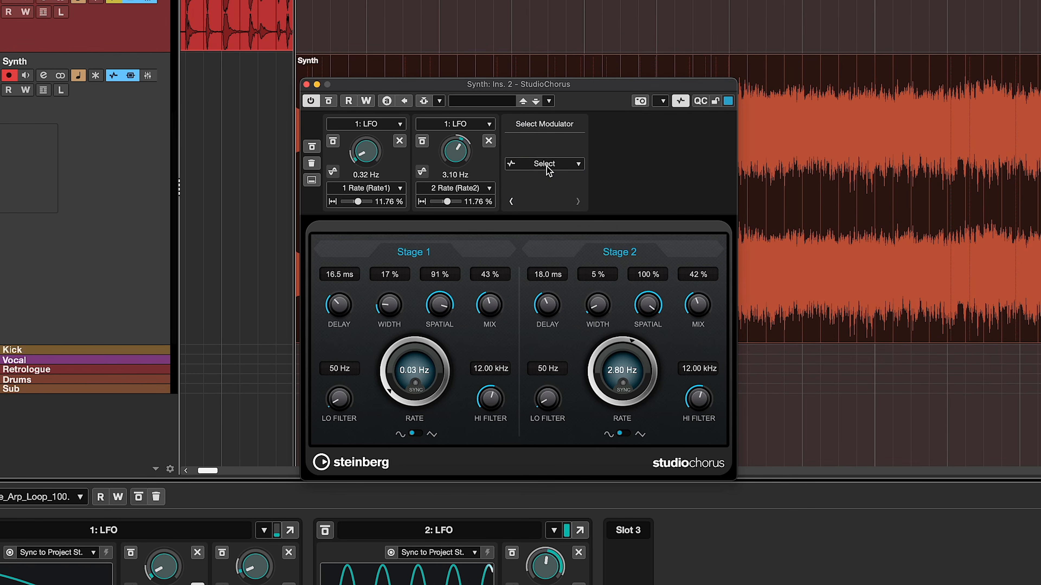
click(556, 222)
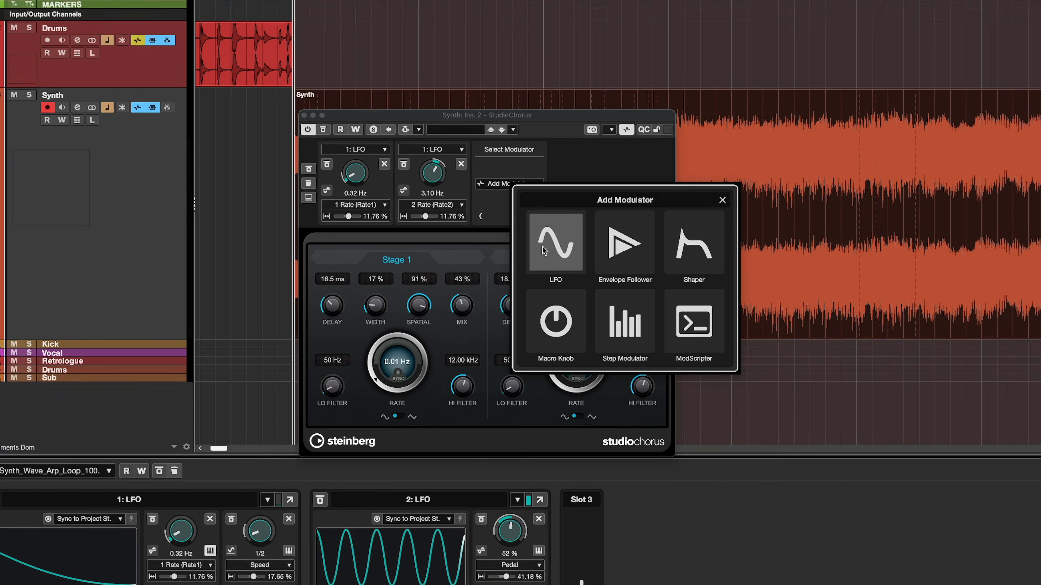
click(543, 248)
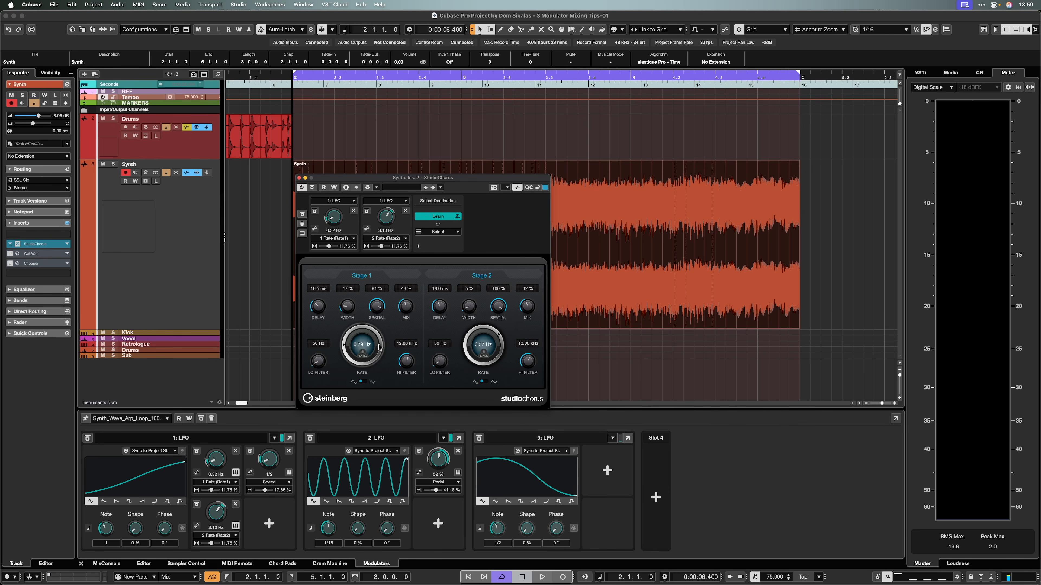
click(346, 303)
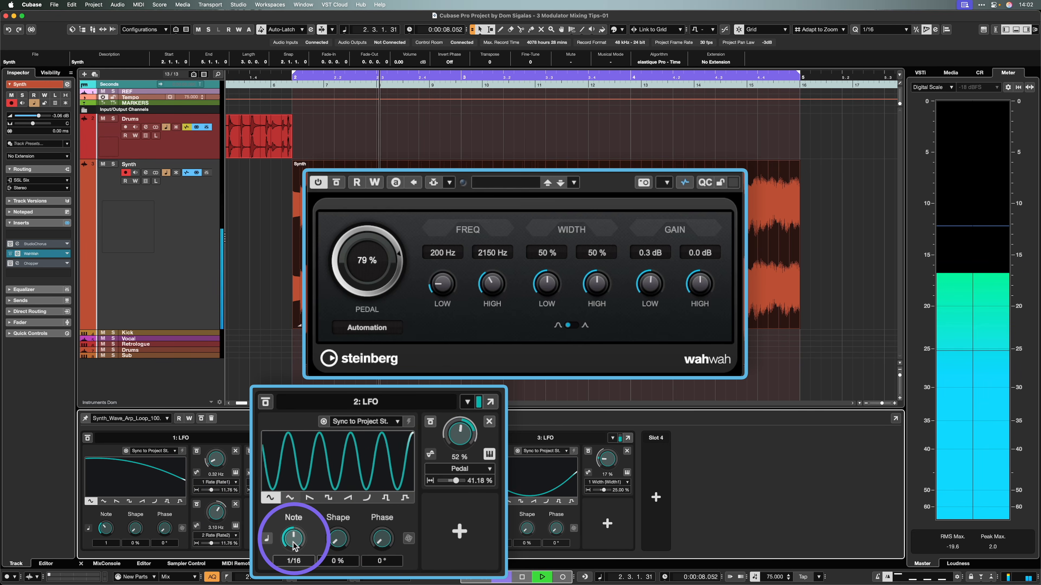
Vary the rate and shape of the LFO driving the WahWah pedal, setting its free-running frequency to 2.29 Hz
mouse_move(294, 545)
mouse_down()
mouse_move(290, 569)
mouse_move(295, 530)
mouse_up()
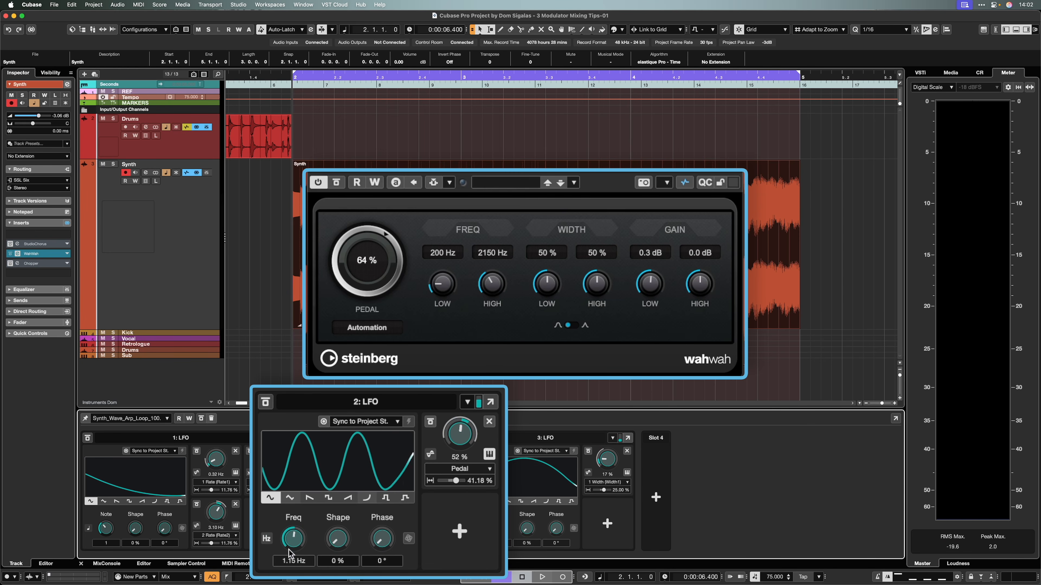
key(space)
drag(289, 553, 293, 532)
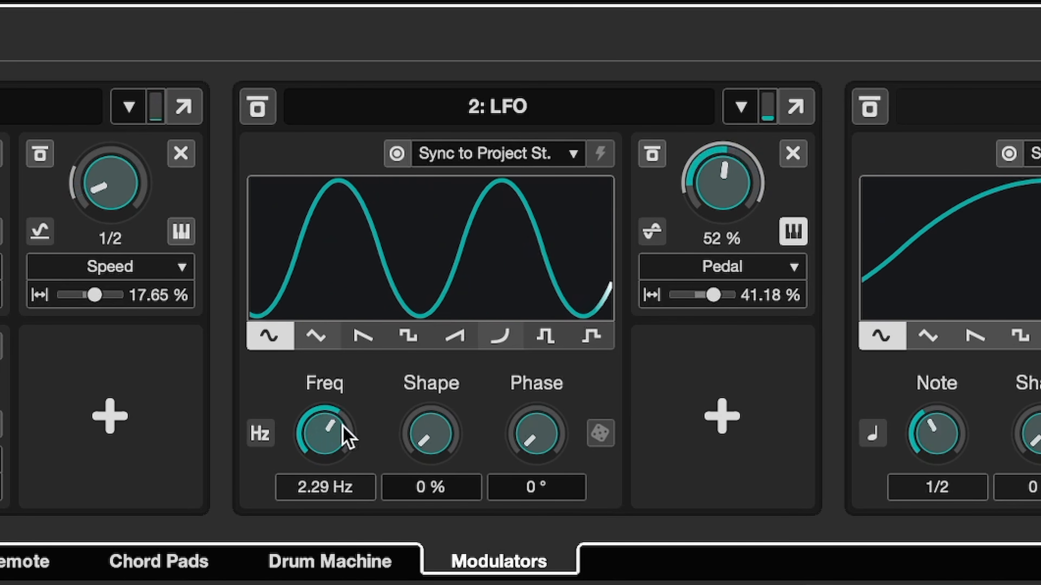
drag(431, 440, 420, 576)
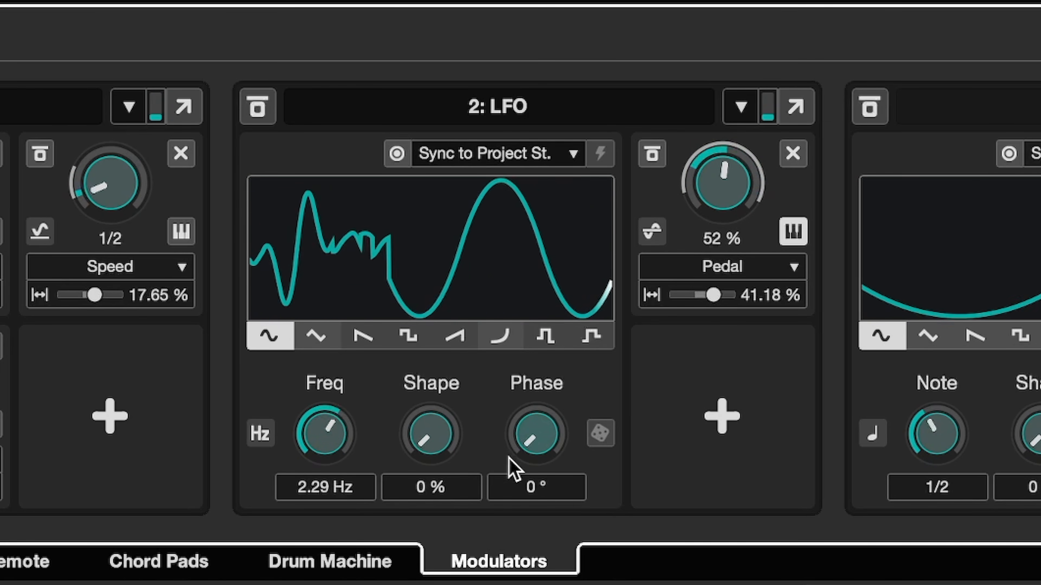
Switch the WahWah pedal's LFO back to a note-based rate of 1/8 and set its phase to 187°
click(260, 442)
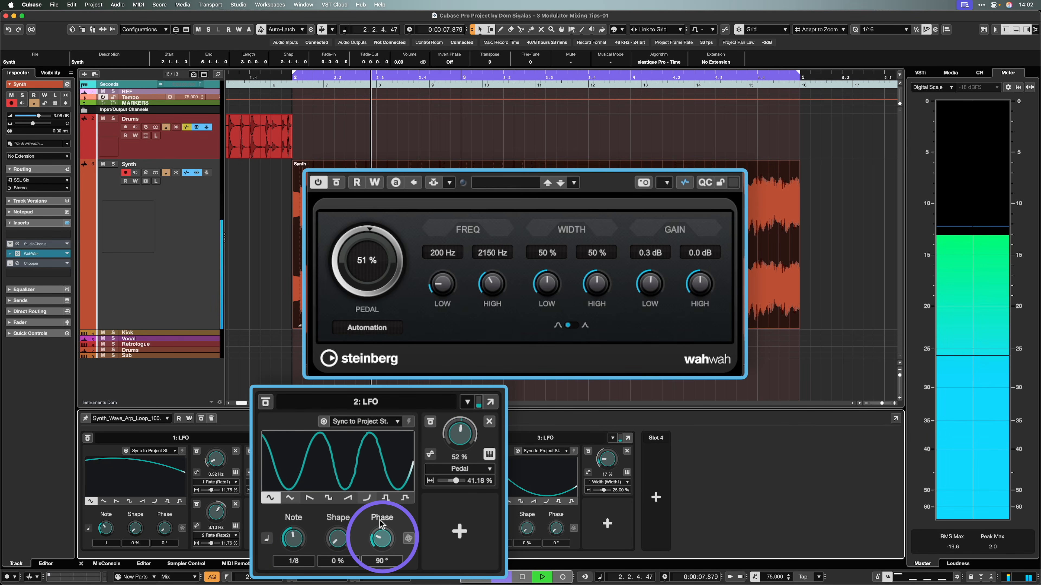
drag(381, 524, 385, 492)
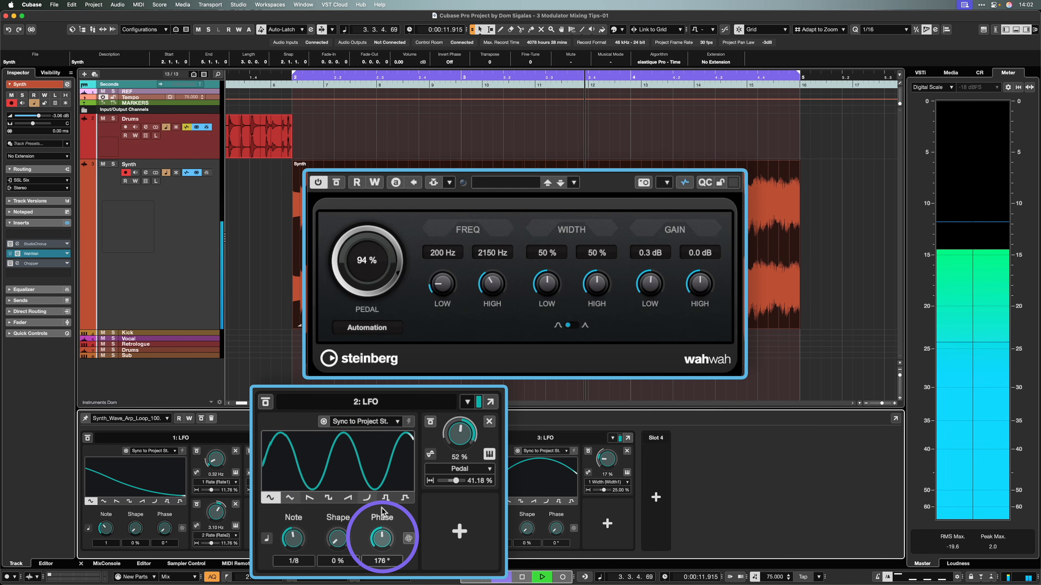
drag(381, 550, 382, 541)
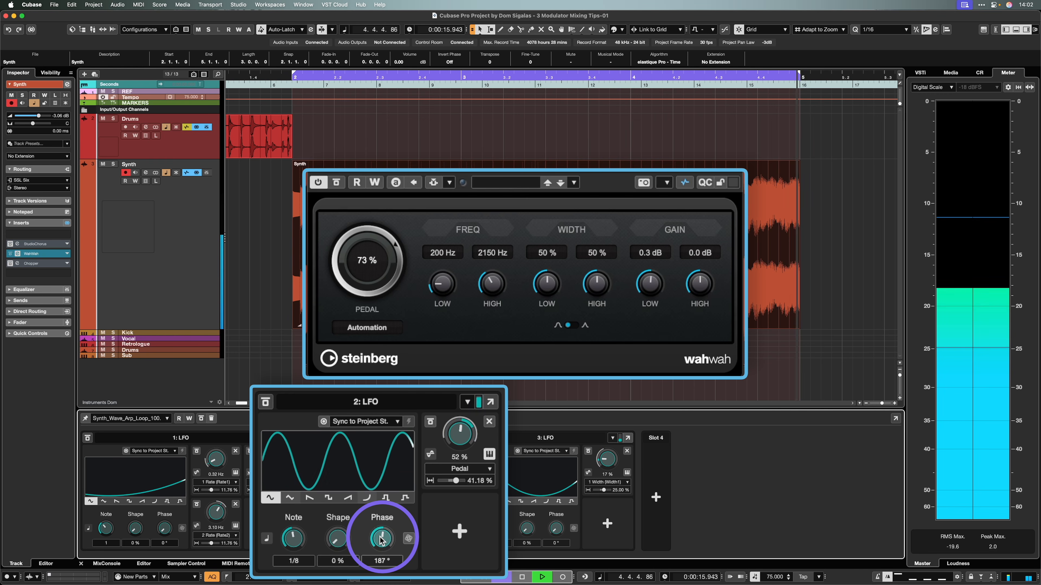